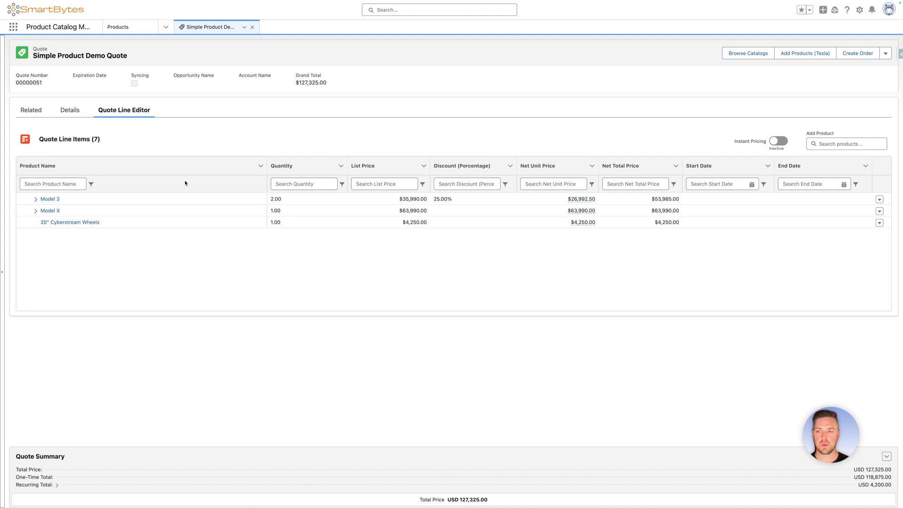
# Open the row action menu for the Model 3 line on the Simple Product Demo Quote
pyautogui.click(878, 199)
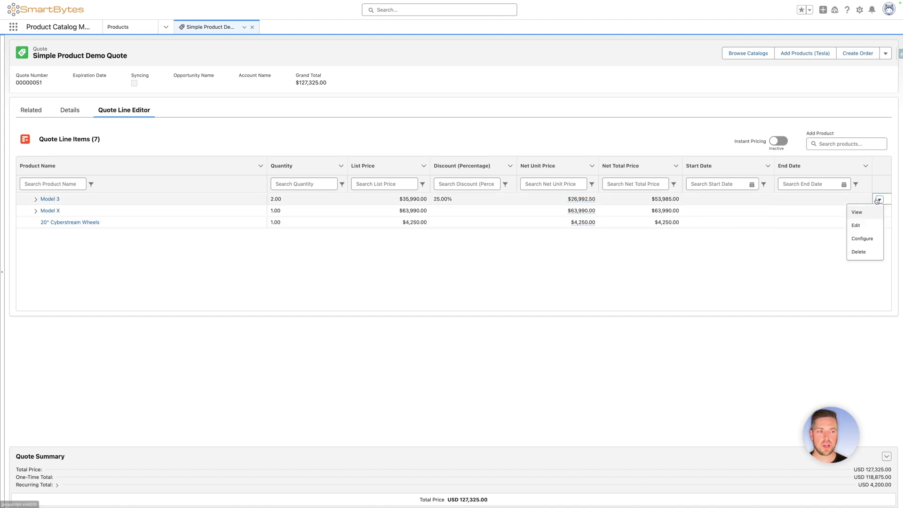
# Configure Model 3 and look over its wheels, autopilot, charging and accessory options
pyautogui.click(868, 238)
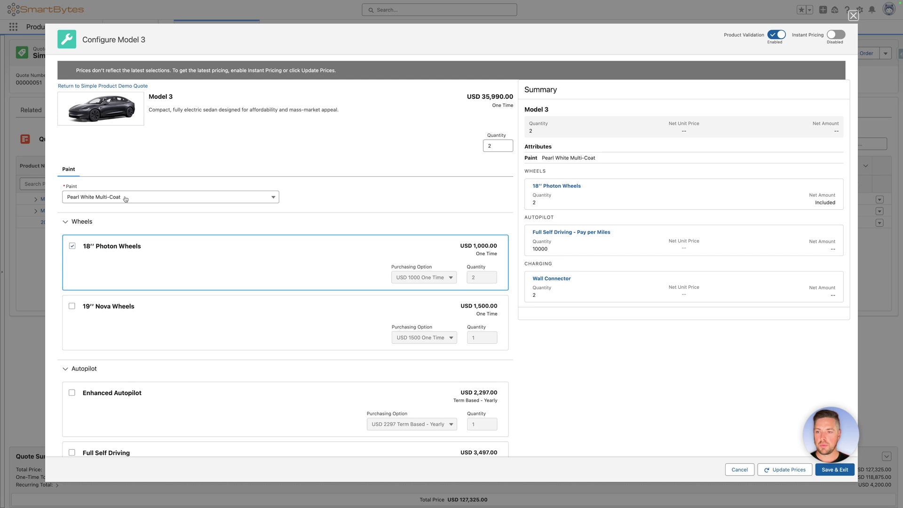
pyautogui.scroll(-2, 166, 281)
pyautogui.scroll(-10, 166, 280)
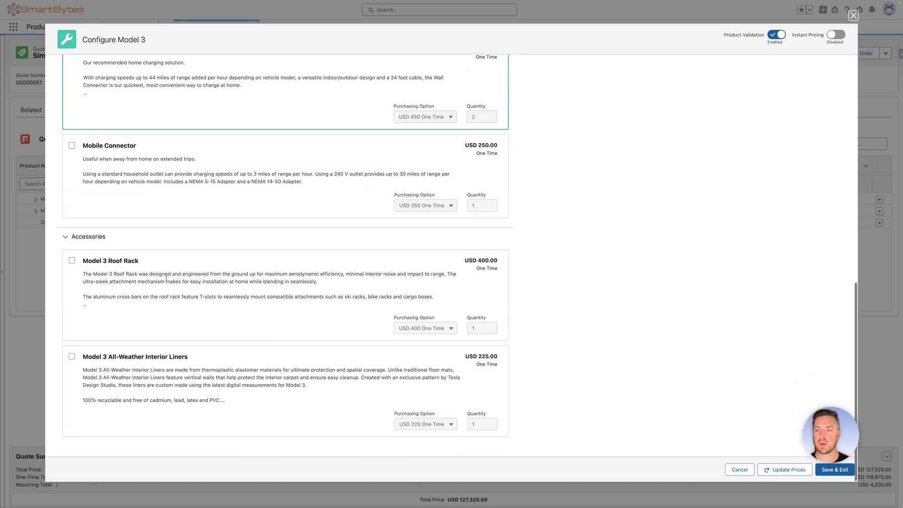
pyautogui.scroll(10, 167, 281)
pyautogui.scroll(2, 166, 281)
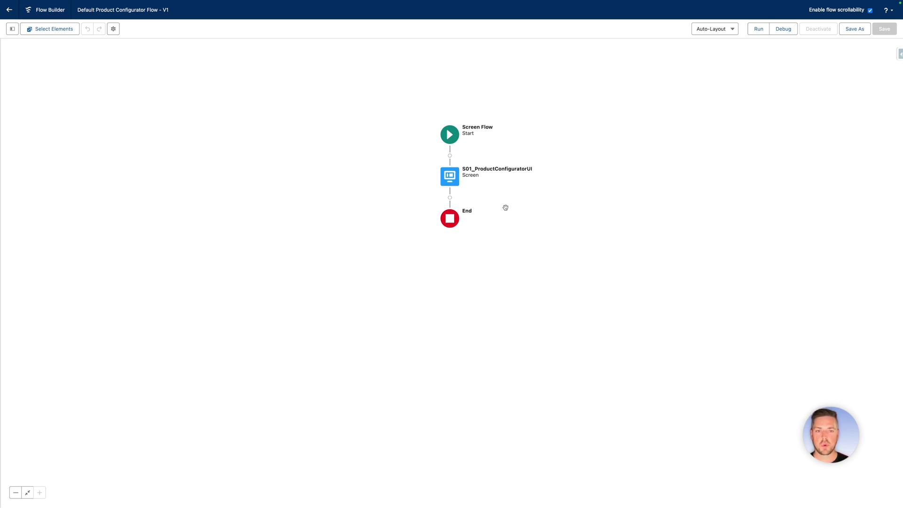
# Open the S01_ProductConfiguratorUI screen of the Default Product Configurator Flow for editing
pyautogui.doubleClick(443, 183)
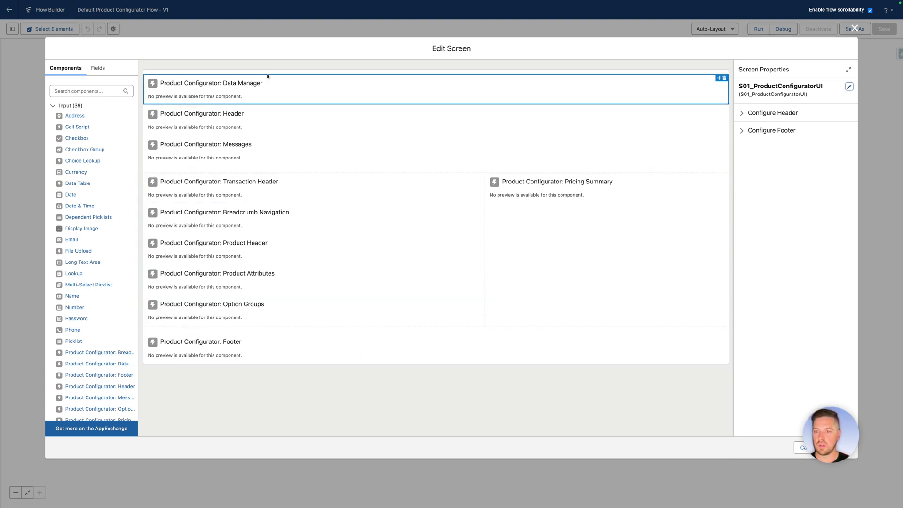
pyautogui.click(258, 90)
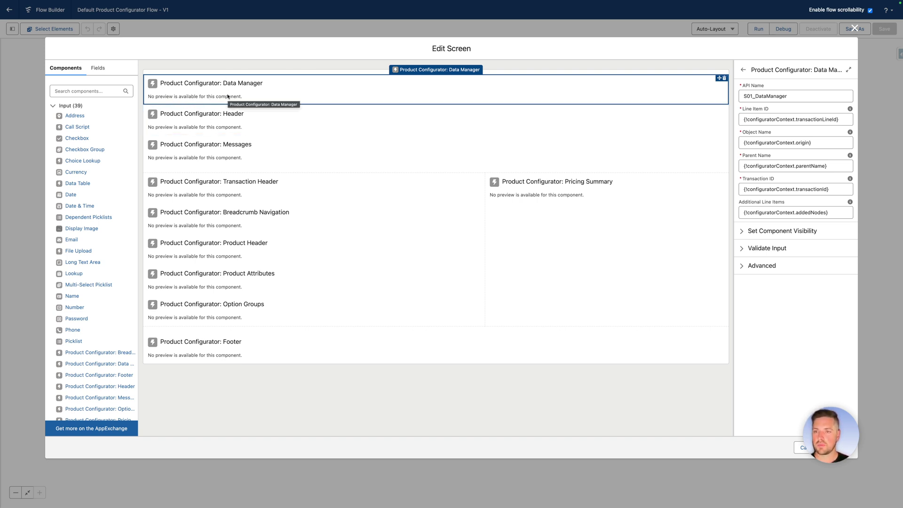
pyautogui.click(229, 127)
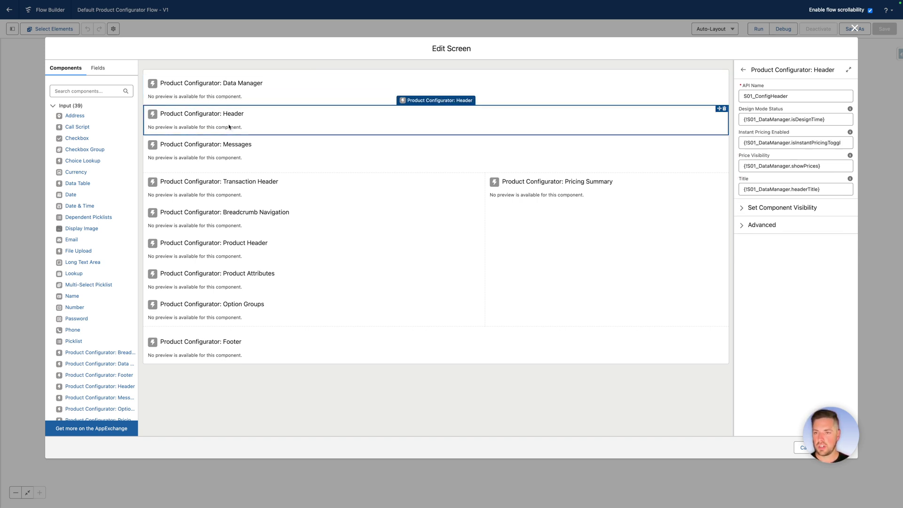
pyautogui.click(243, 155)
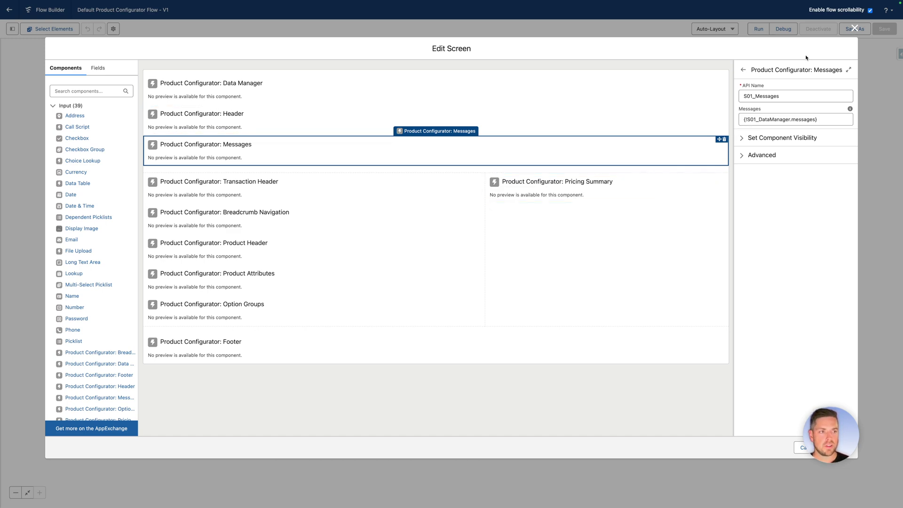
pyautogui.click(856, 28)
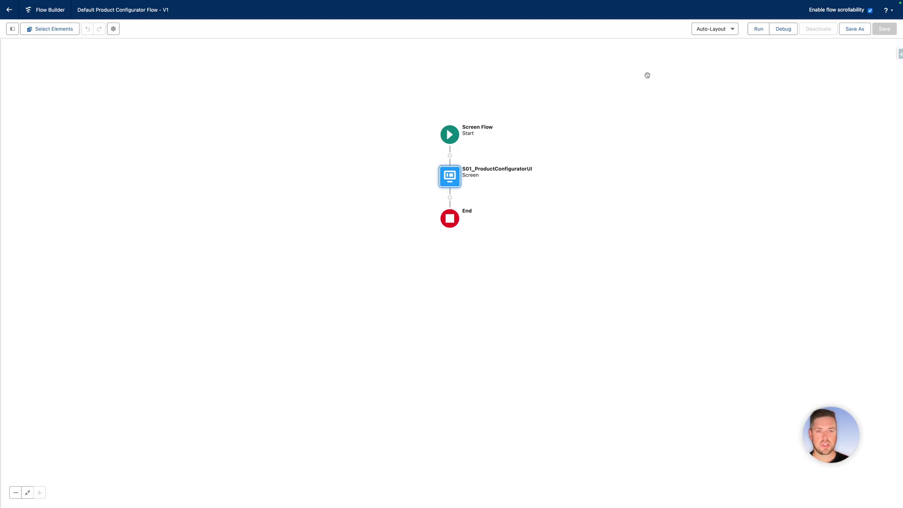
# Save the template as a new flow labelled Demo Custom Flow with API name Demo_Custom_Flow
pyautogui.click(853, 29)
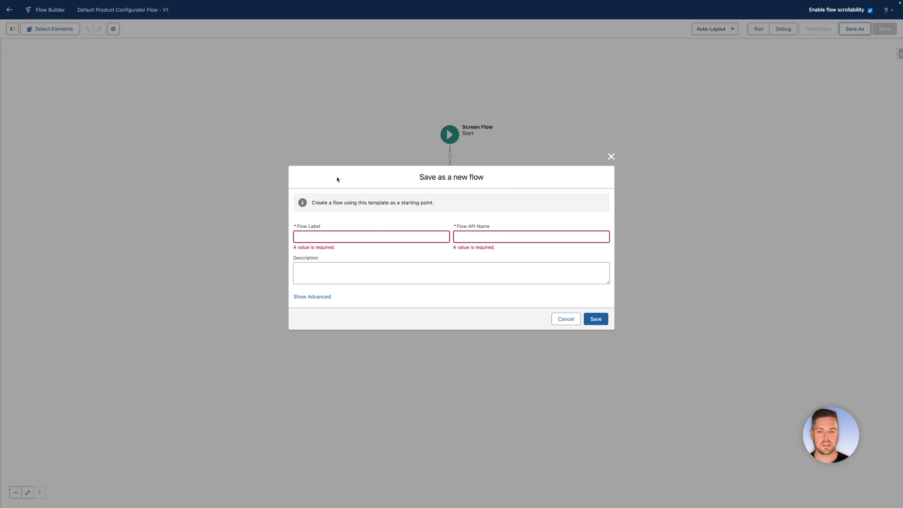
pyautogui.moveTo(492, 183); pyautogui.dragTo(403, 181)
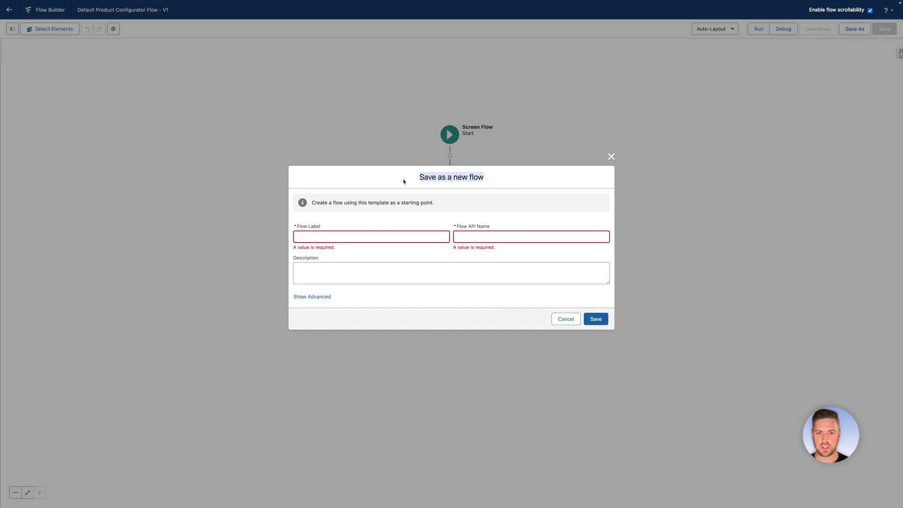
pyautogui.click(310, 237)
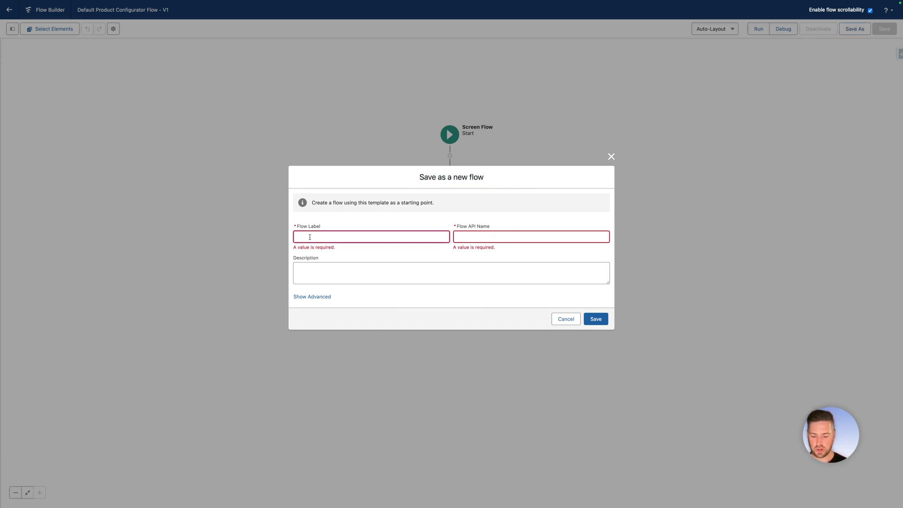
pyautogui.write('Demo Custom ')
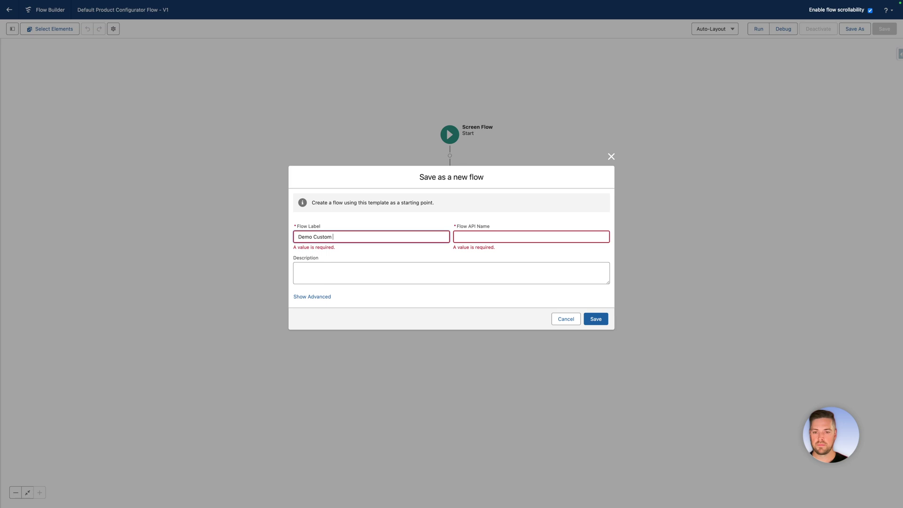
pyautogui.write('Flow')
pyautogui.press('Tab')
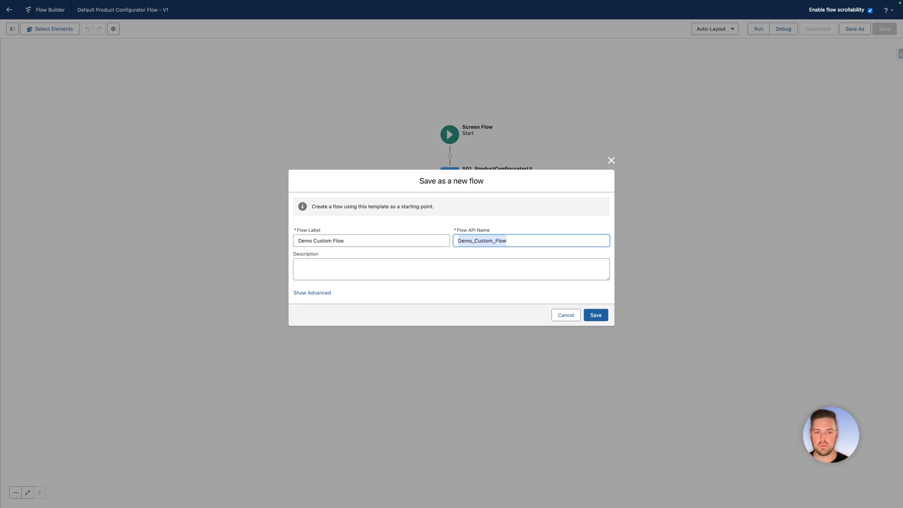
pyautogui.click(595, 315)
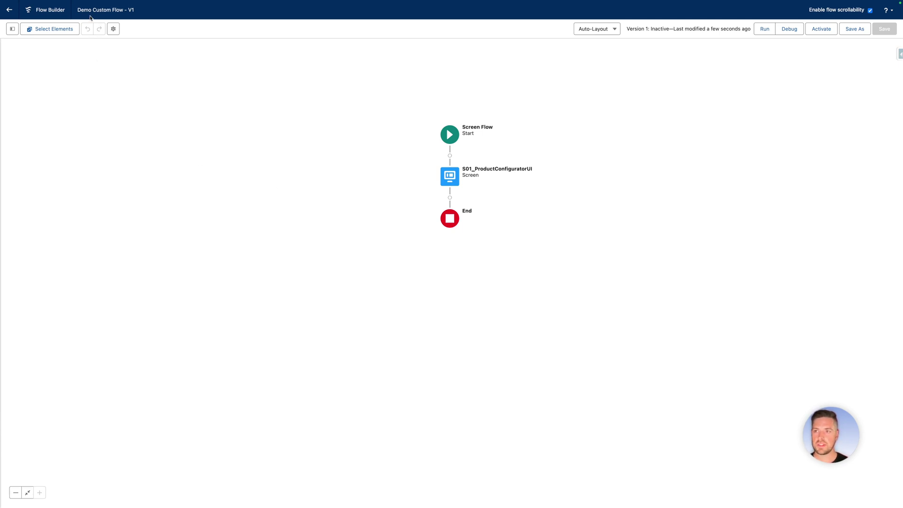
# Open the S01_ProductConfiguratorUI screen element in Demo Custom Flow for editing
pyautogui.moveTo(77, 9); pyautogui.dragTo(144, 15)
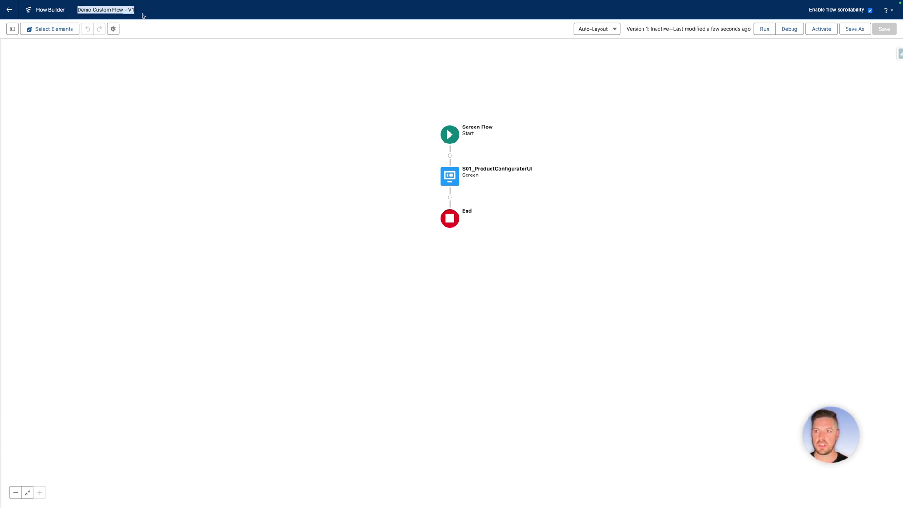
pyautogui.doubleClick(442, 179)
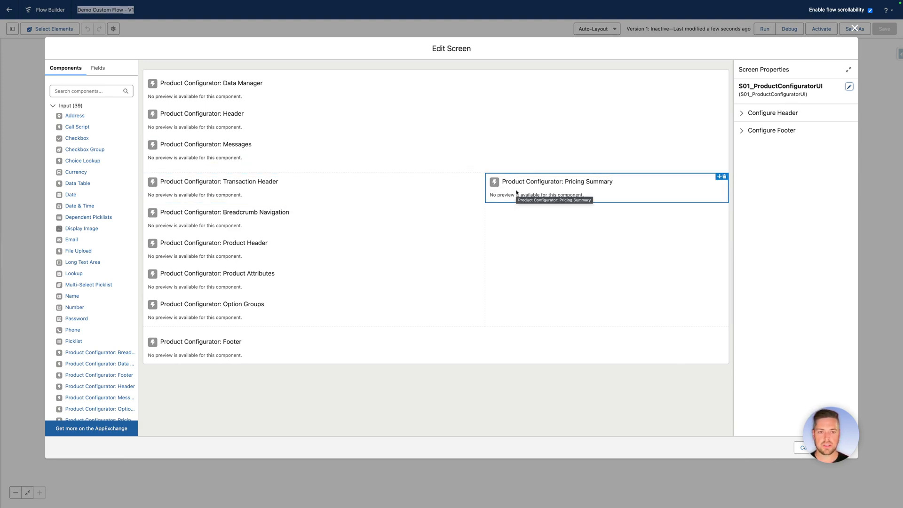
# Add a Display Text component Model_3_Help below Pricing Summary reading 'Please make sure to add wheels to the car'
pyautogui.click(85, 91)
pyautogui.write('dis')
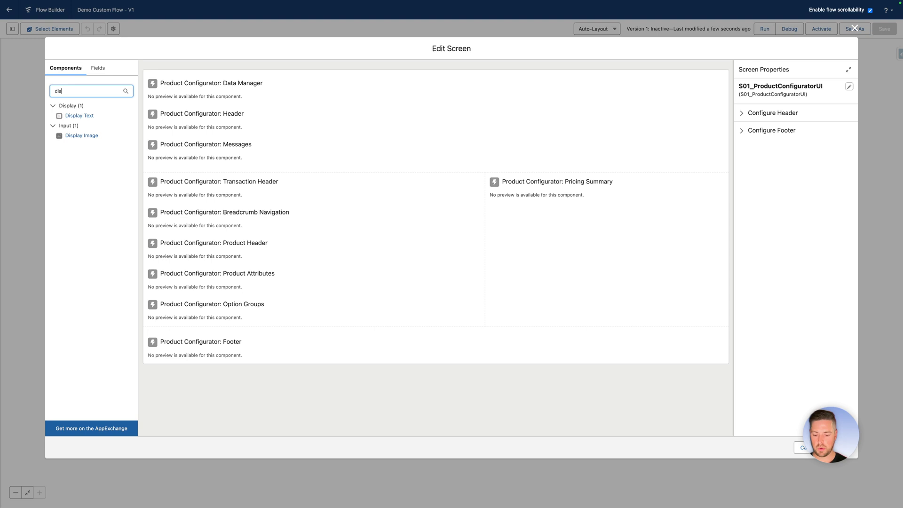
pyautogui.write('pla')
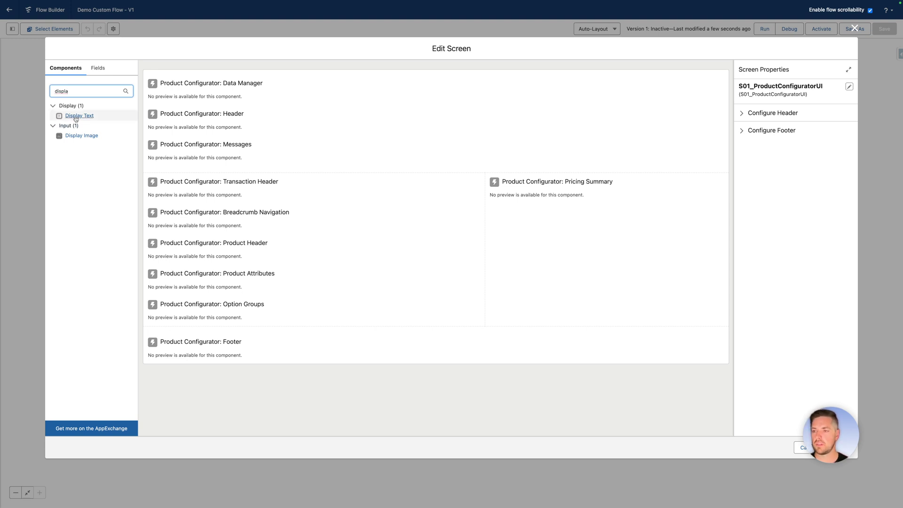
pyautogui.moveTo(76, 115); pyautogui.dragTo(530, 207)
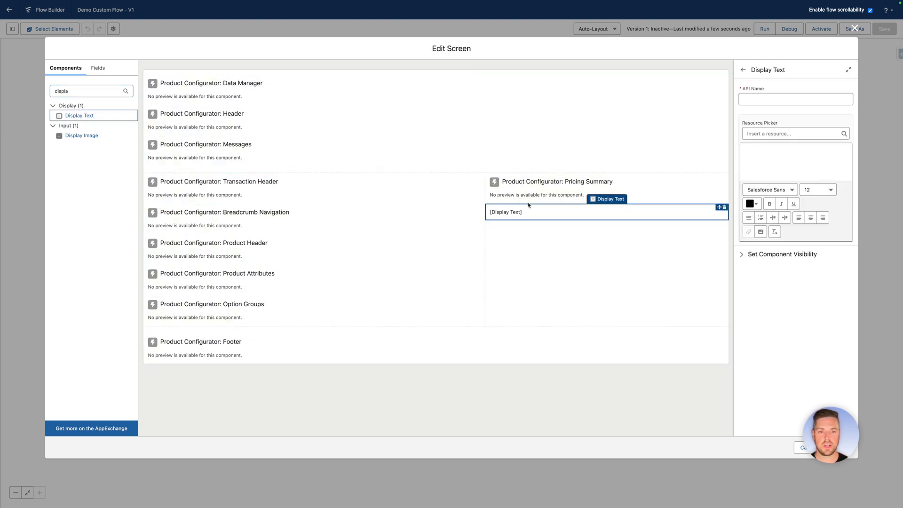
pyautogui.click(746, 101)
pyautogui.write('Model_3_Help')
pyautogui.click(763, 168)
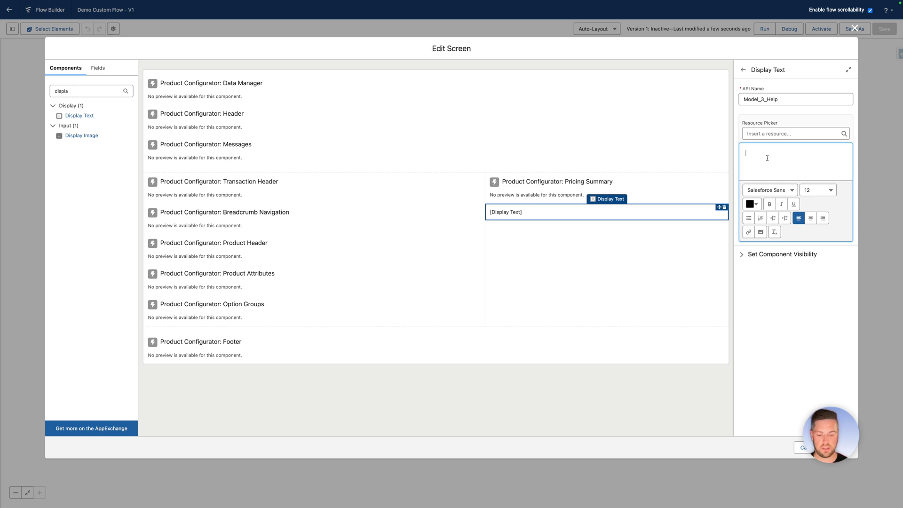
pyautogui.write('Please ')
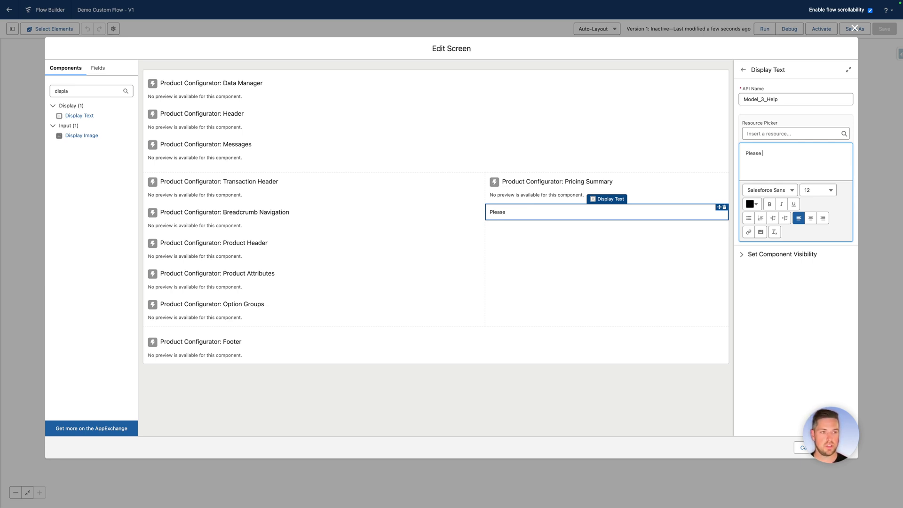
pyautogui.write('make sure to ')
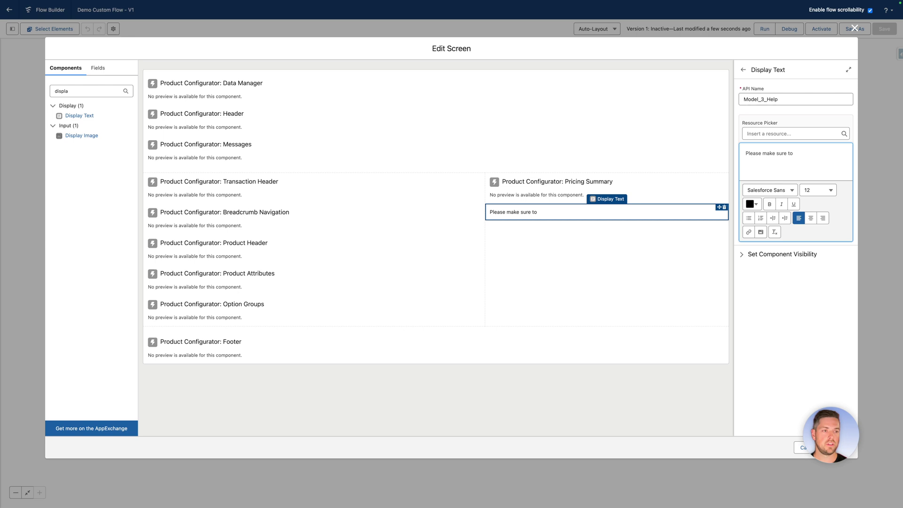
pyautogui.write('add wheels to t')
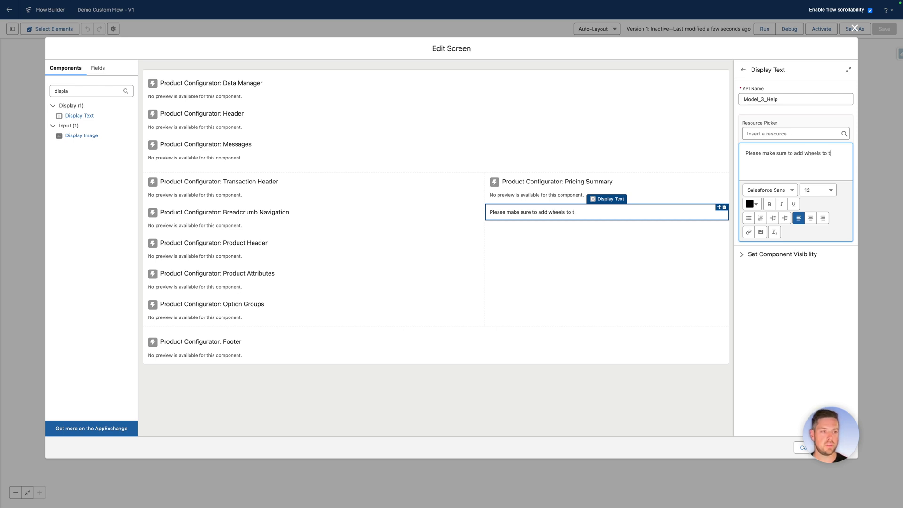
pyautogui.write('he car.')
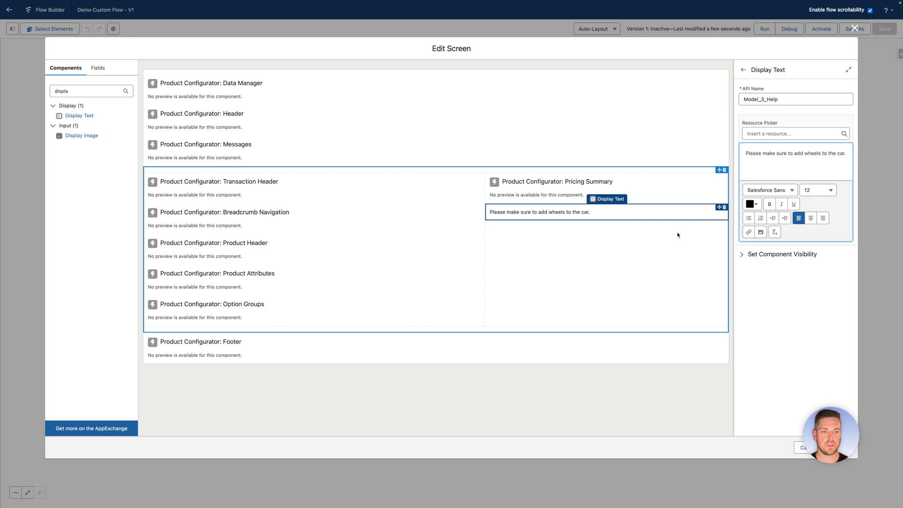
# Format the whole help sentence as 24-point bold and close the screen editor
pyautogui.hotkey('ctrl', 'a')
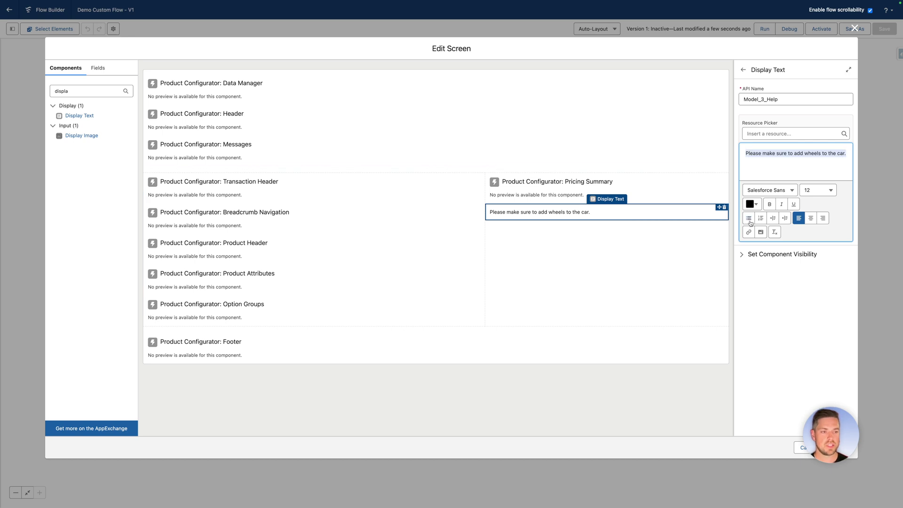
pyautogui.click(809, 190)
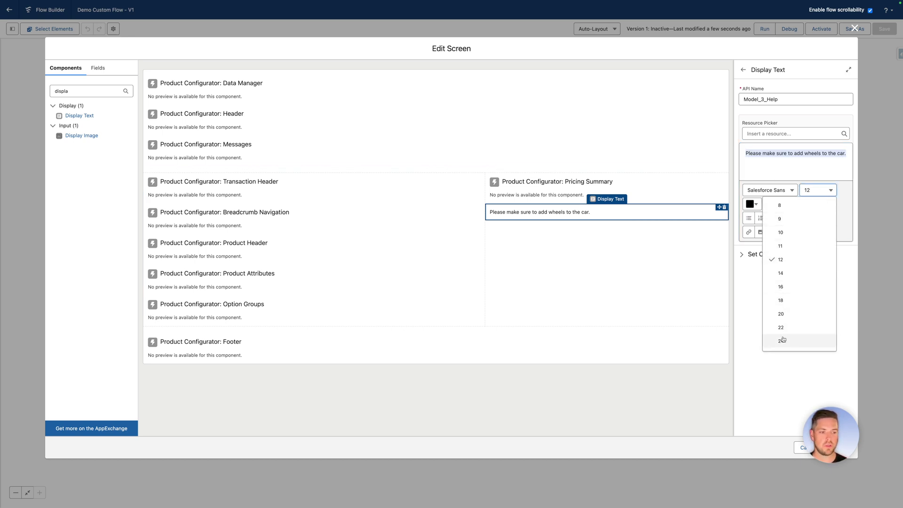
pyautogui.click(782, 340)
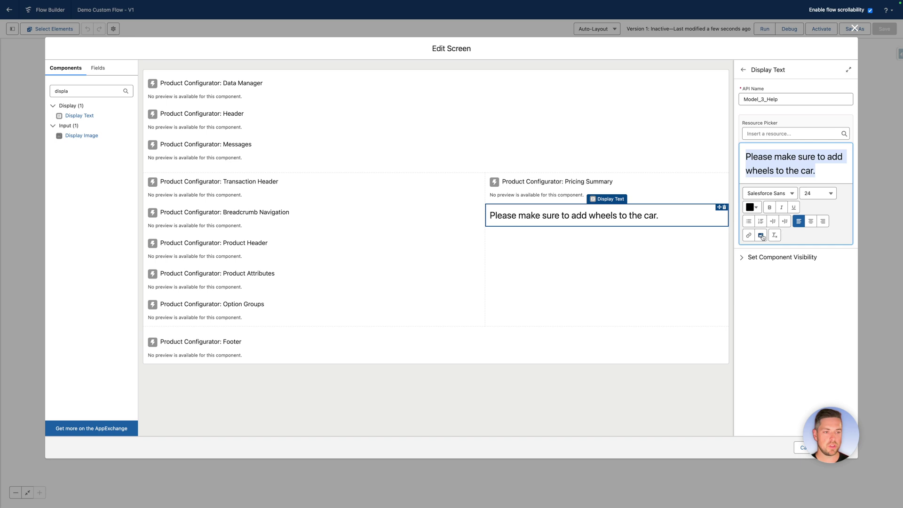
pyautogui.click(769, 207)
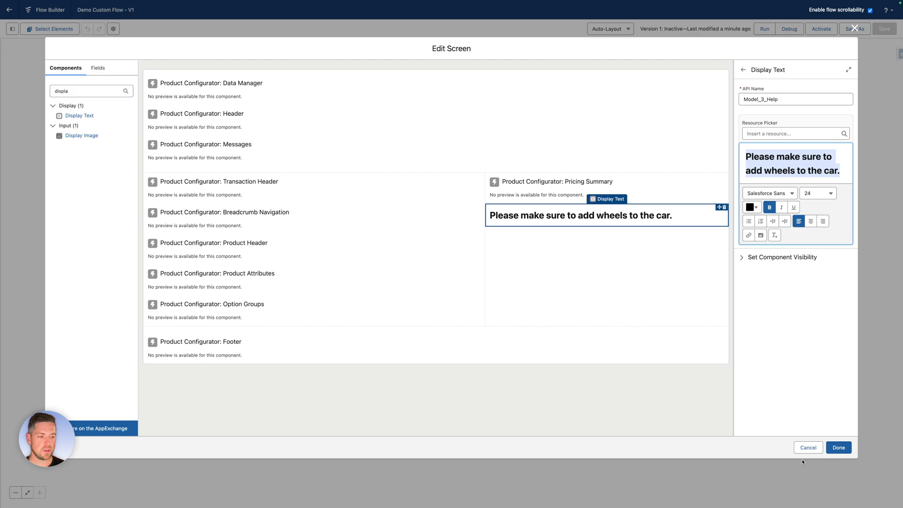
pyautogui.click(837, 447)
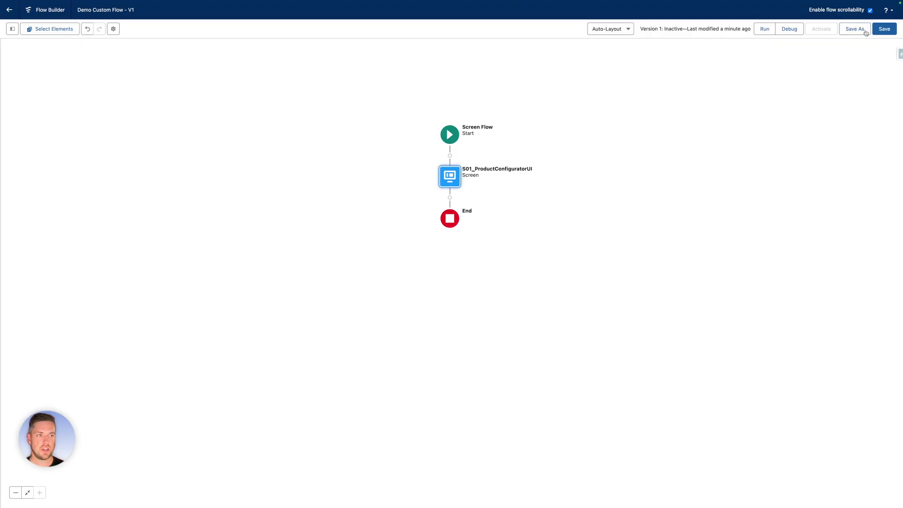
# Save and activate Demo Custom Flow, then select its Demo_Custom_Flow API name in version properties
pyautogui.click(883, 29)
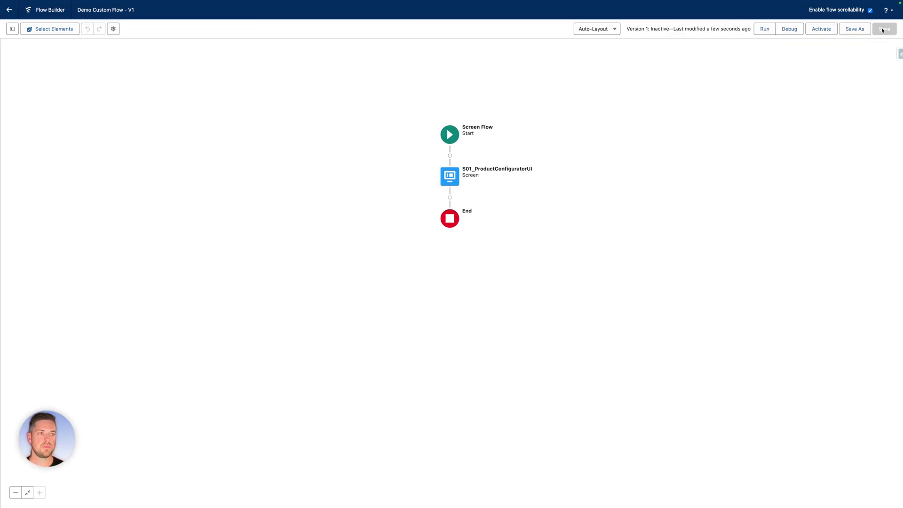
pyautogui.click(820, 30)
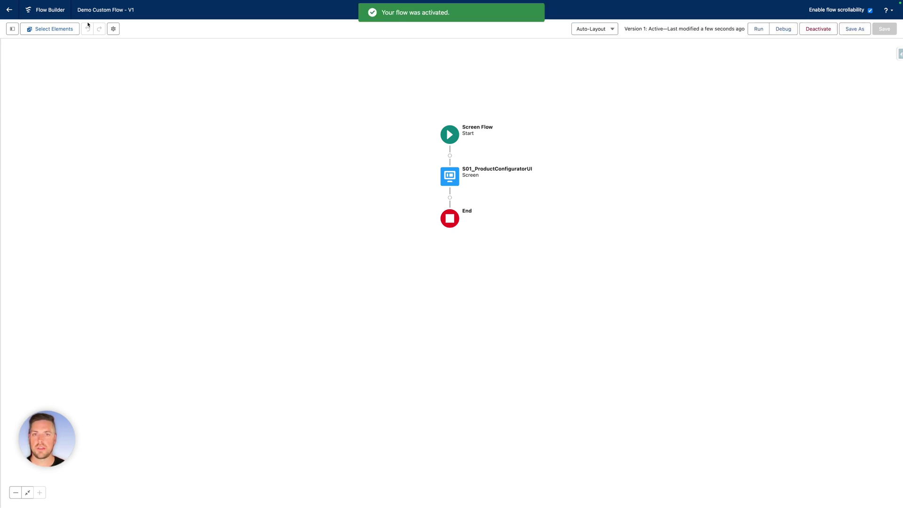
pyautogui.click(112, 30)
pyautogui.moveTo(510, 230); pyautogui.dragTo(457, 229)
pyautogui.hotkey('ctrl', 'c')
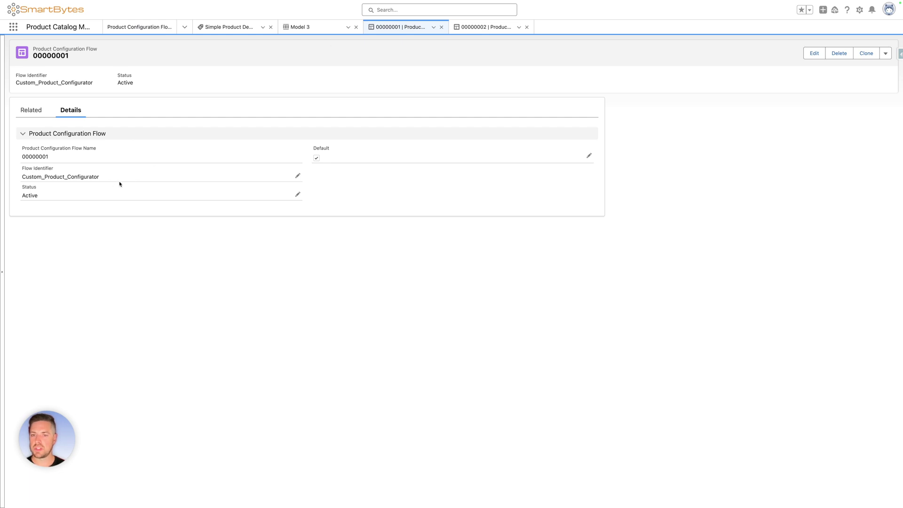
# Highlight the Custom_Product_Configurator identifier on record 00000001, then go to the Product Configuration Flows list
pyautogui.moveTo(118, 178); pyautogui.dragTo(20, 177)
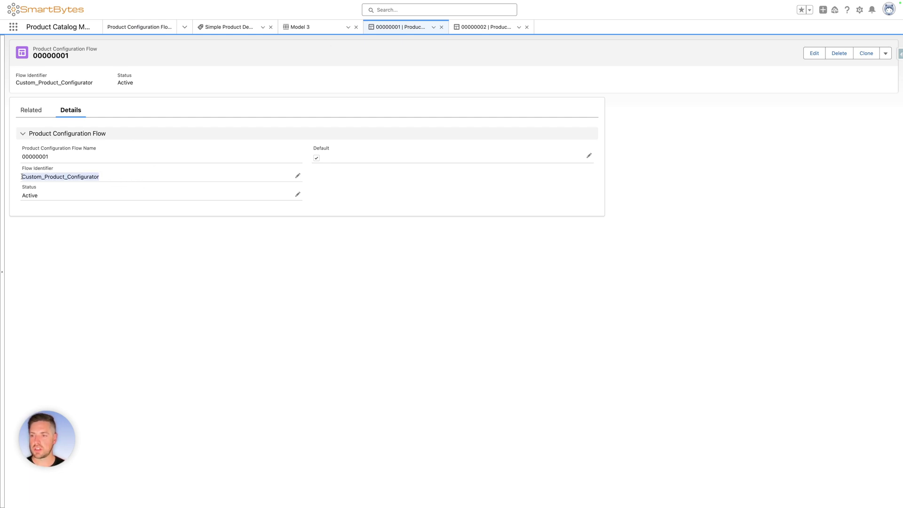
pyautogui.click(43, 198)
pyautogui.tripleClick(42, 197)
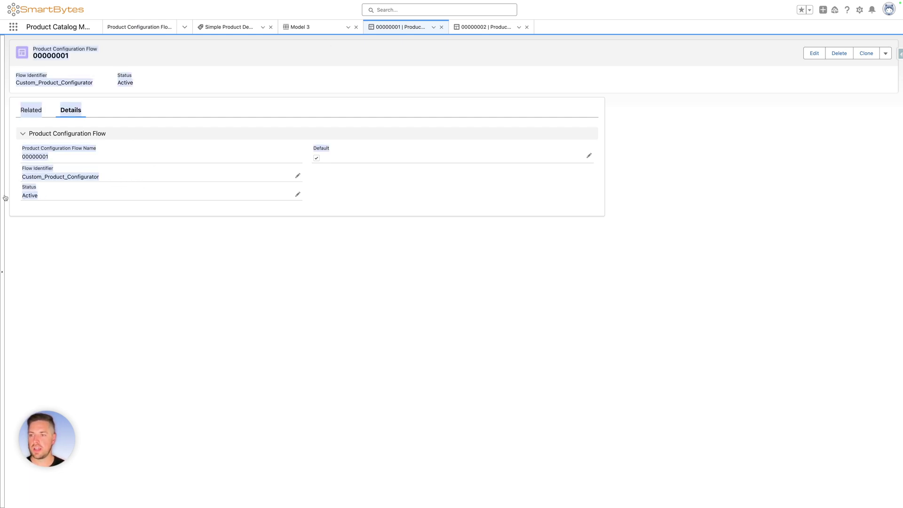
pyautogui.click(59, 188)
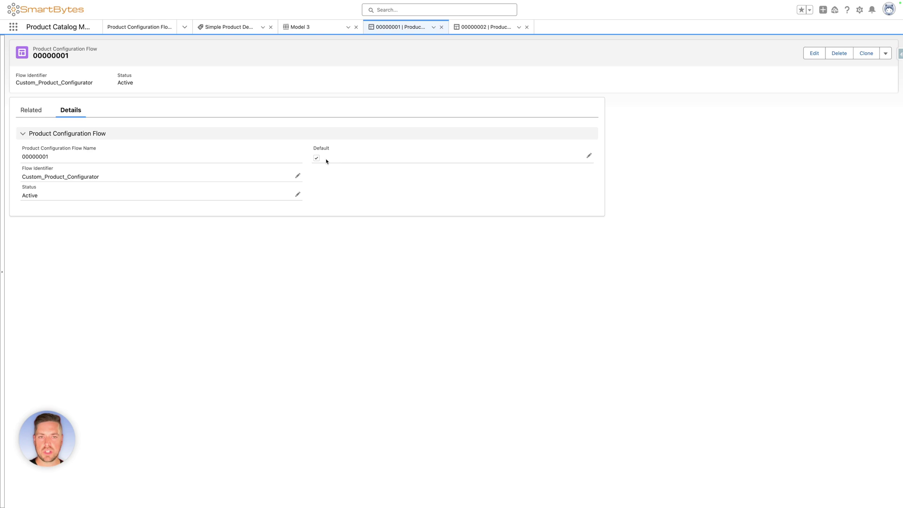
pyautogui.click(150, 29)
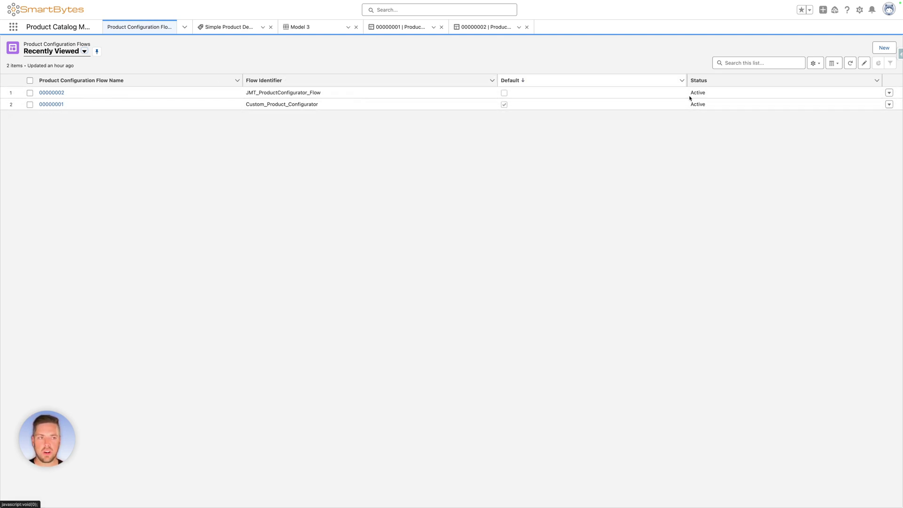
# Create an Active product configuration flow record with Flow Identifier Demo_Custom_Flow
pyautogui.click(882, 49)
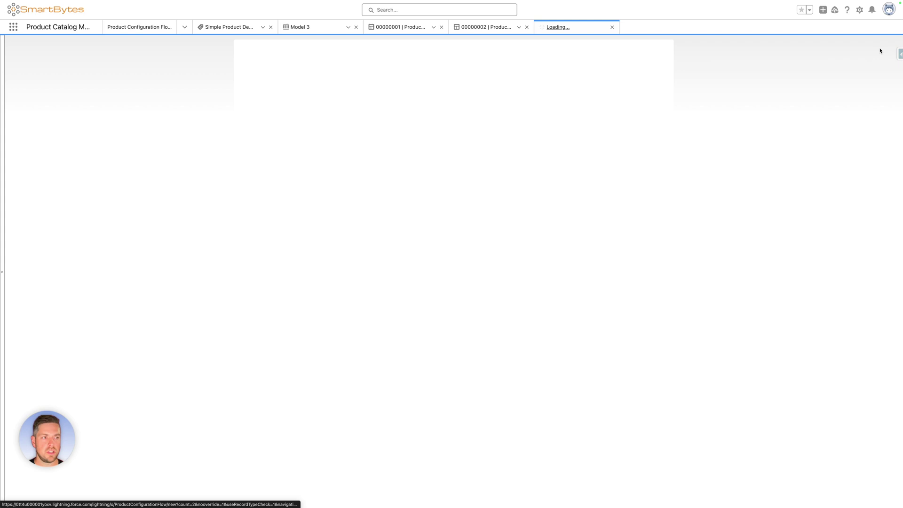
pyautogui.click(265, 109)
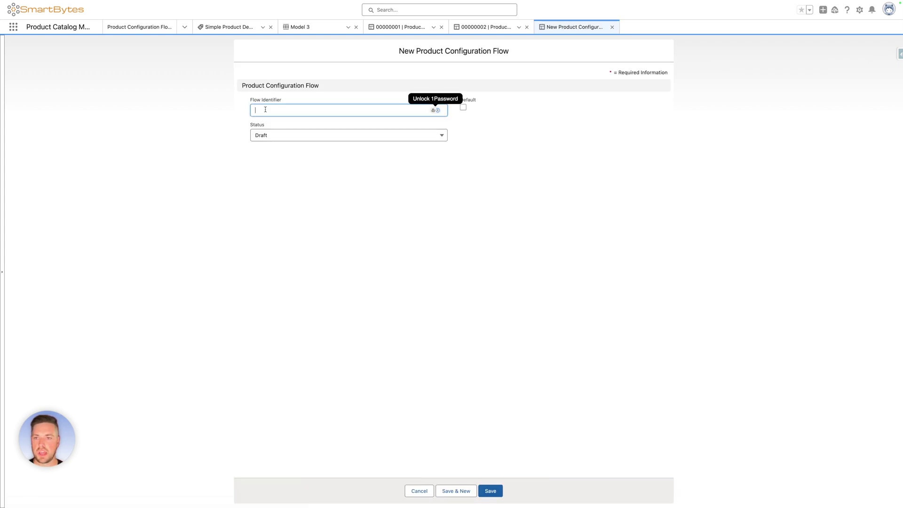
pyautogui.hotkey('ctrl', 'v')
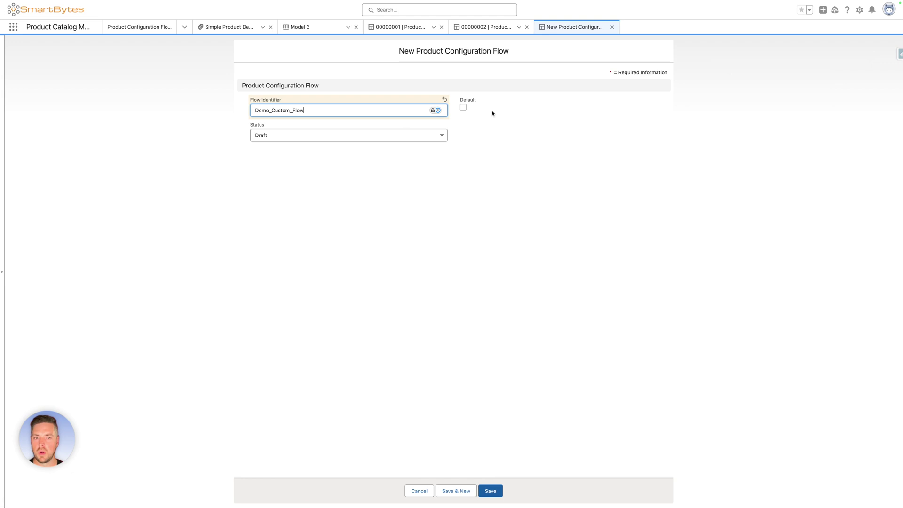
pyautogui.click(357, 137)
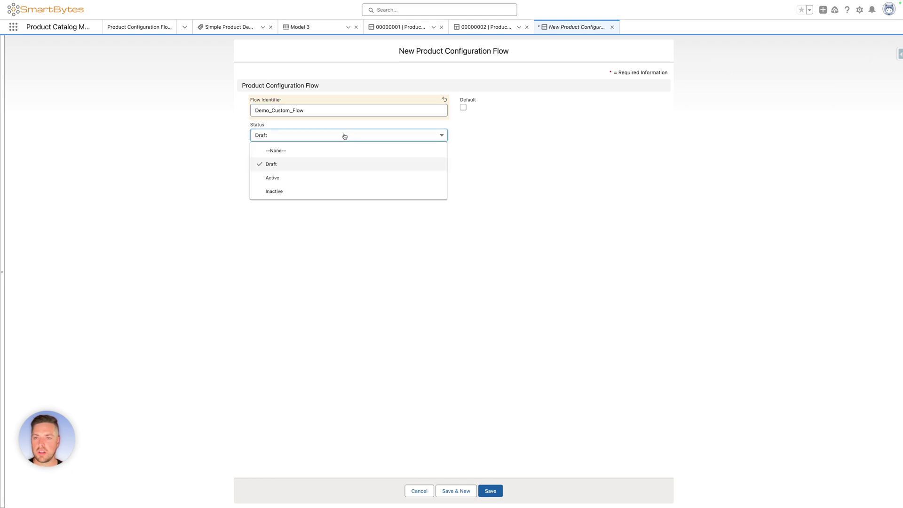
pyautogui.click(297, 181)
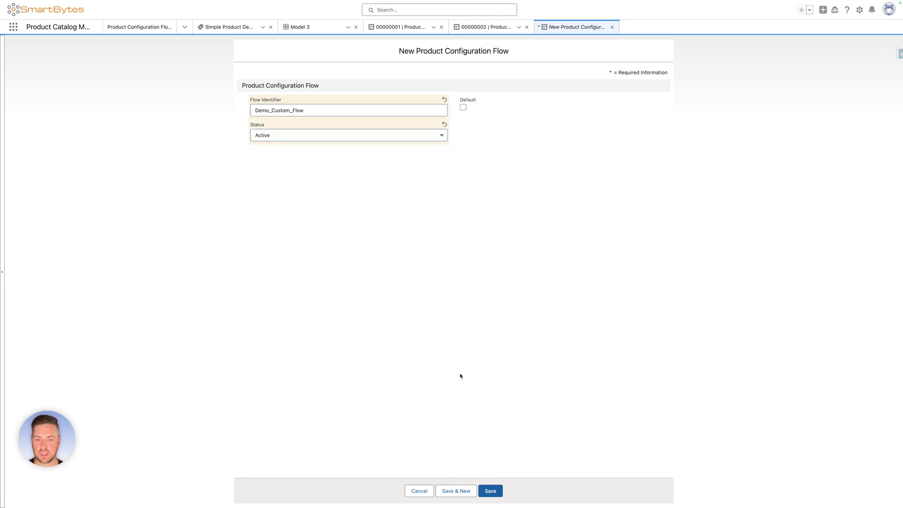
pyautogui.click(490, 490)
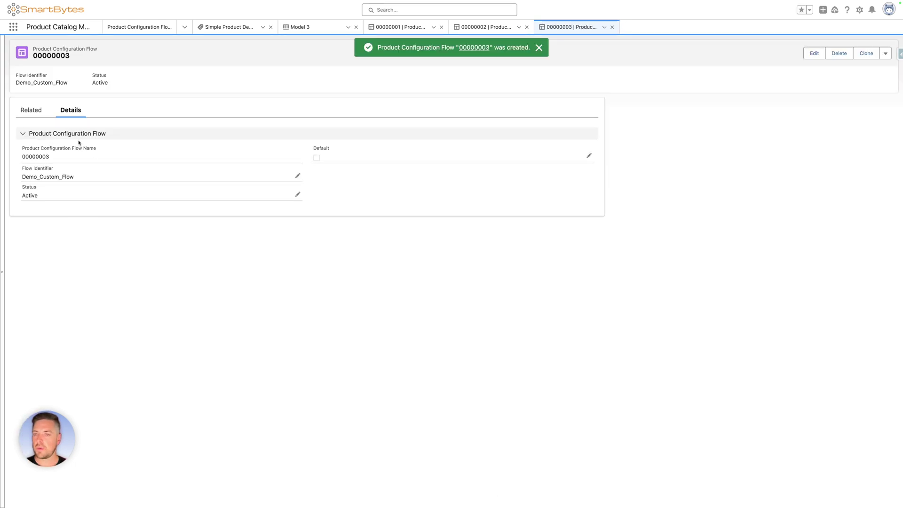
# Add a flow assignment linking flow 00000003 to the Model 3 product, creating PCFA-0000033
pyautogui.click(35, 118)
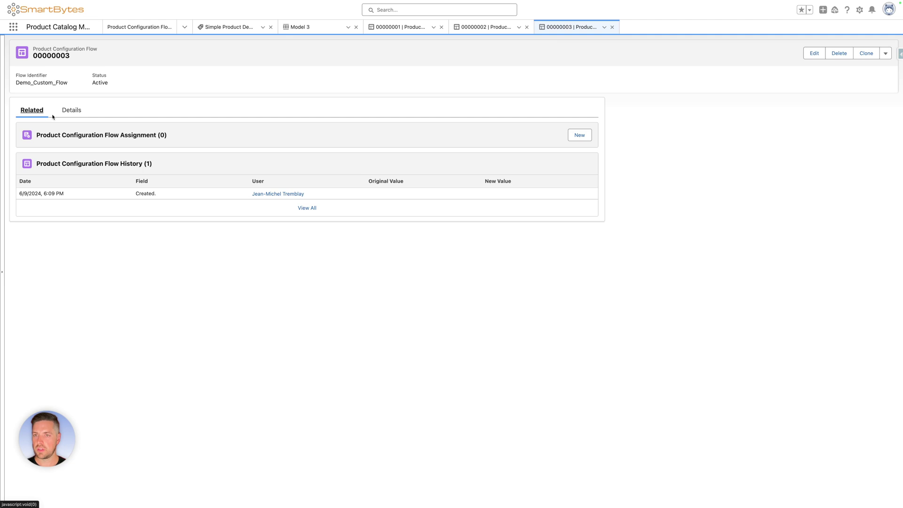
pyautogui.click(585, 137)
pyautogui.click(332, 125)
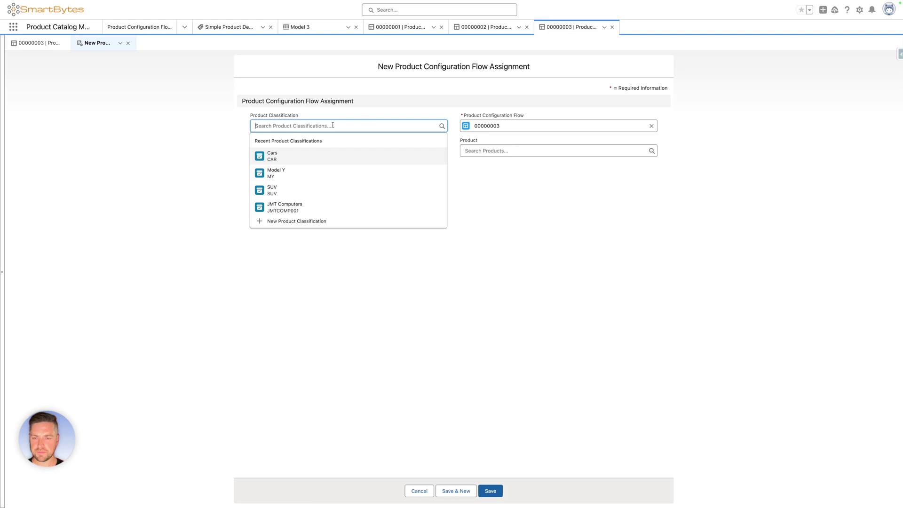
pyautogui.click(493, 150)
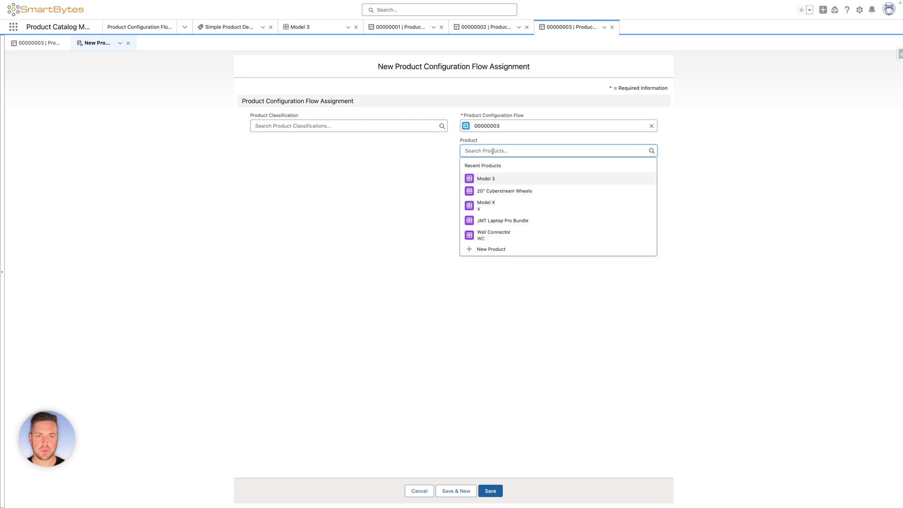
pyautogui.click(492, 180)
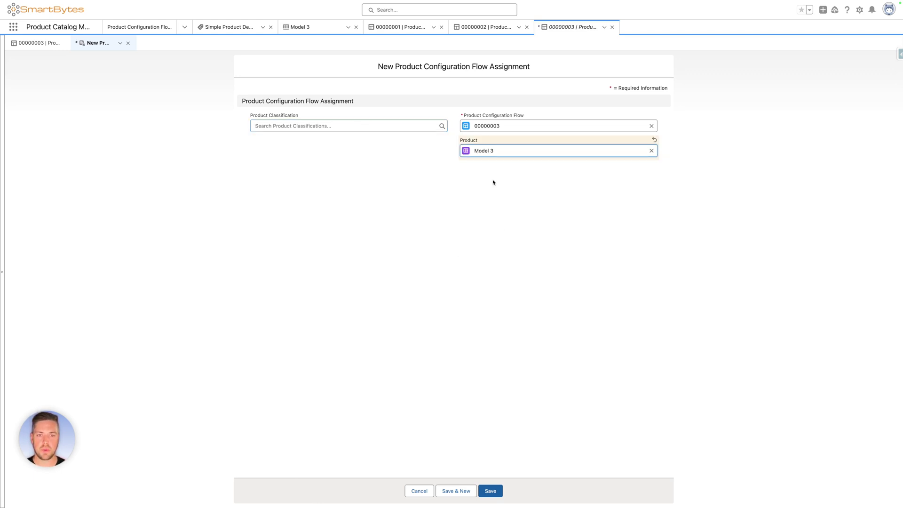
pyautogui.click(490, 490)
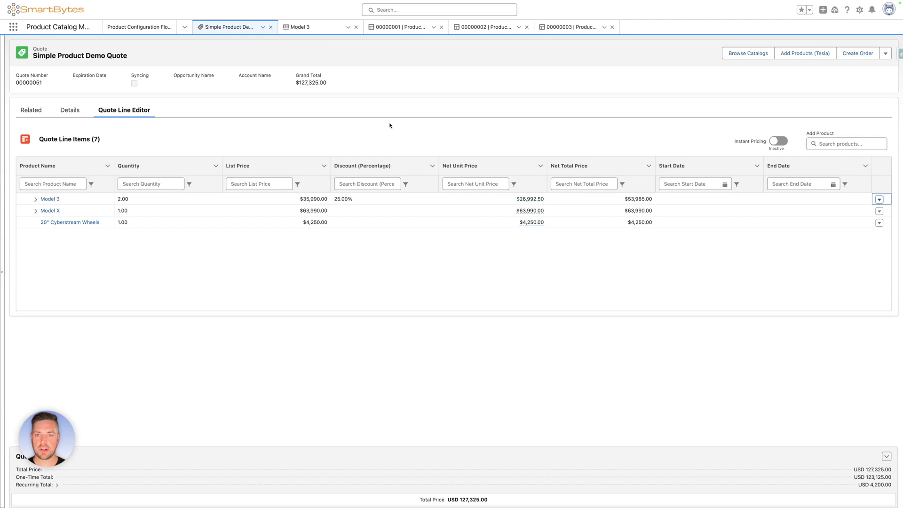
# Reload the quote, configure Model 3, and confirm the bold 'Please make sure to add wheels to the car.' message
pyautogui.rightClick(390, 125)
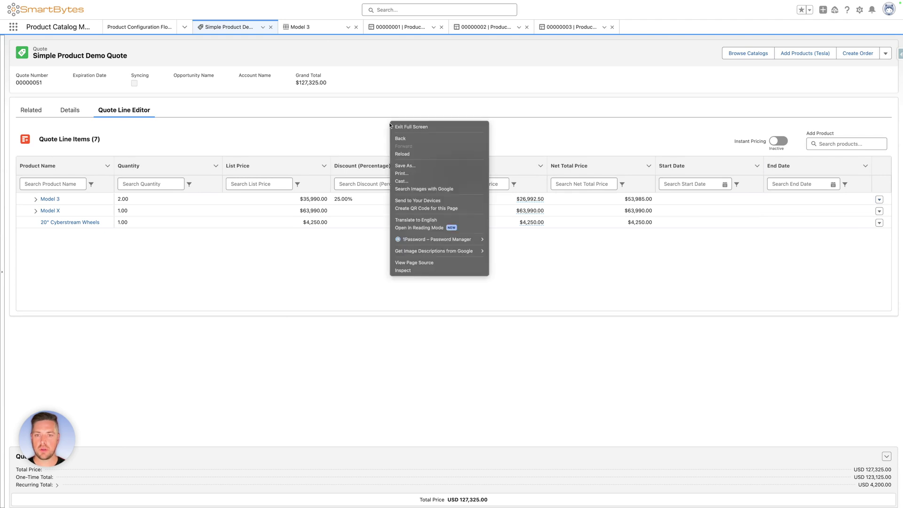
pyautogui.click(409, 155)
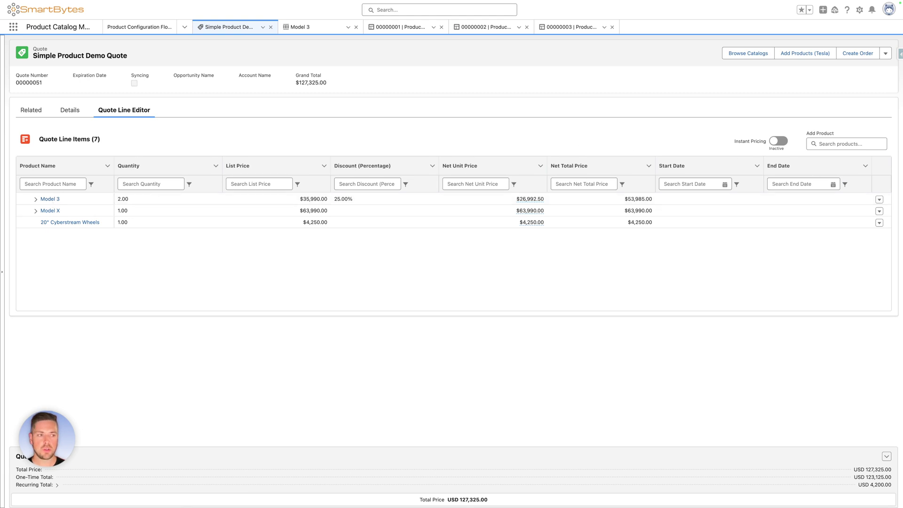
pyautogui.click(879, 200)
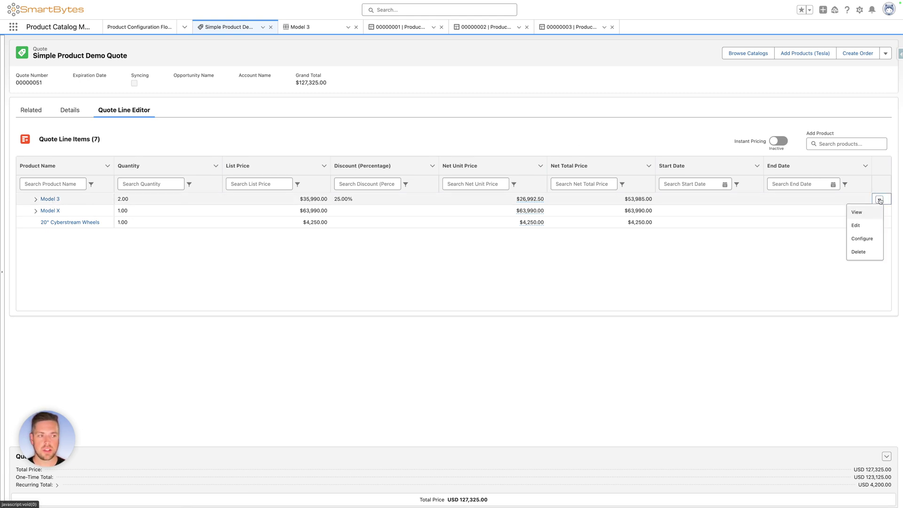
pyautogui.click(854, 238)
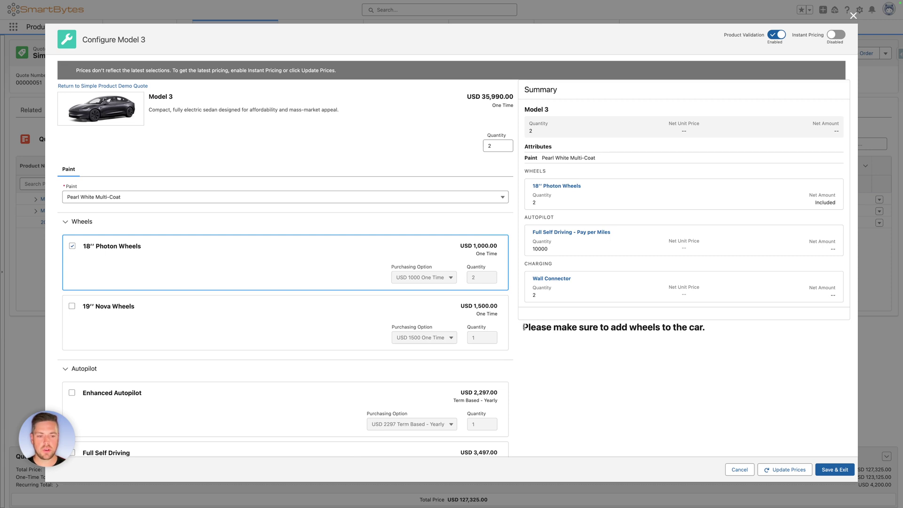
pyautogui.moveTo(522, 327); pyautogui.dragTo(725, 331)
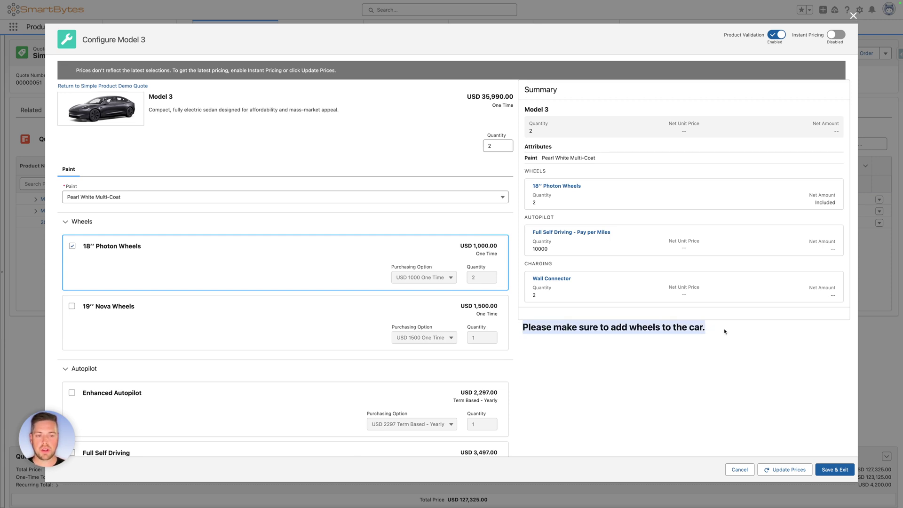